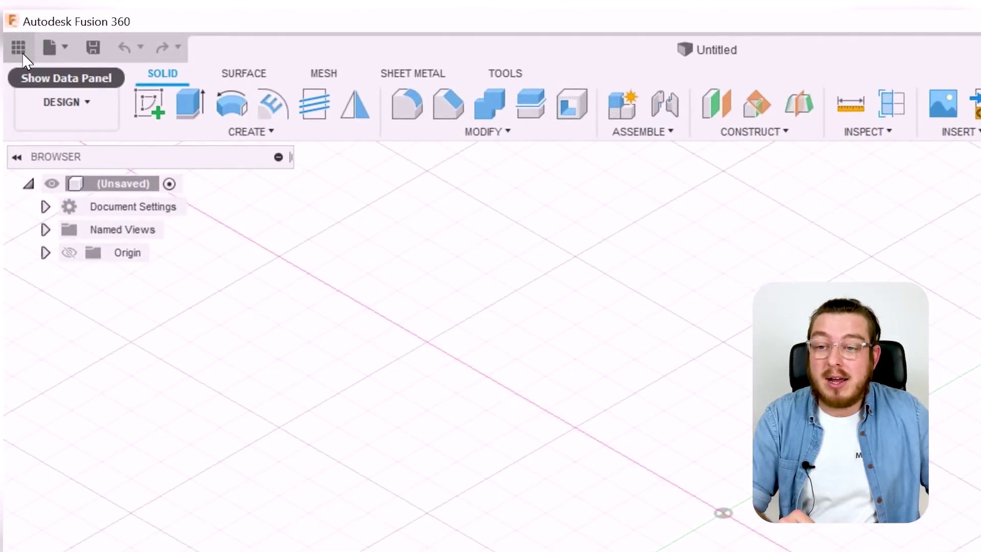
Browse the cloud projects, including the Metal Working Projects' Obi Wan Kenobi Lightsaber folder, then hide the Data Panel
{"action": "left_click", "coordinate": [22, 55]}
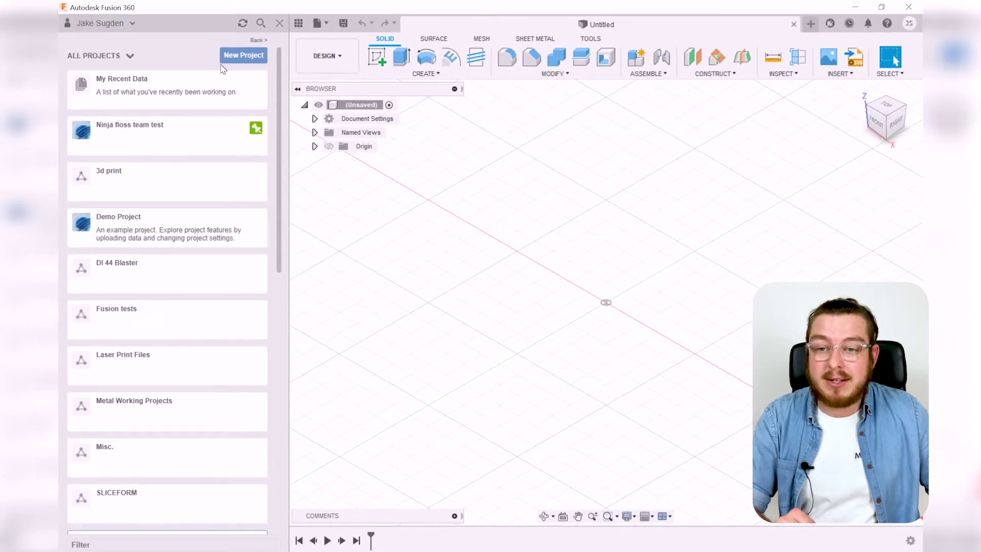
{"action": "mouse_move", "coordinate": [273, 68]}
{"action": "left_mouse_down"}
{"action": "mouse_move", "coordinate": [272, 197]}
{"action": "mouse_move", "coordinate": [275, 75]}
{"action": "left_mouse_up"}
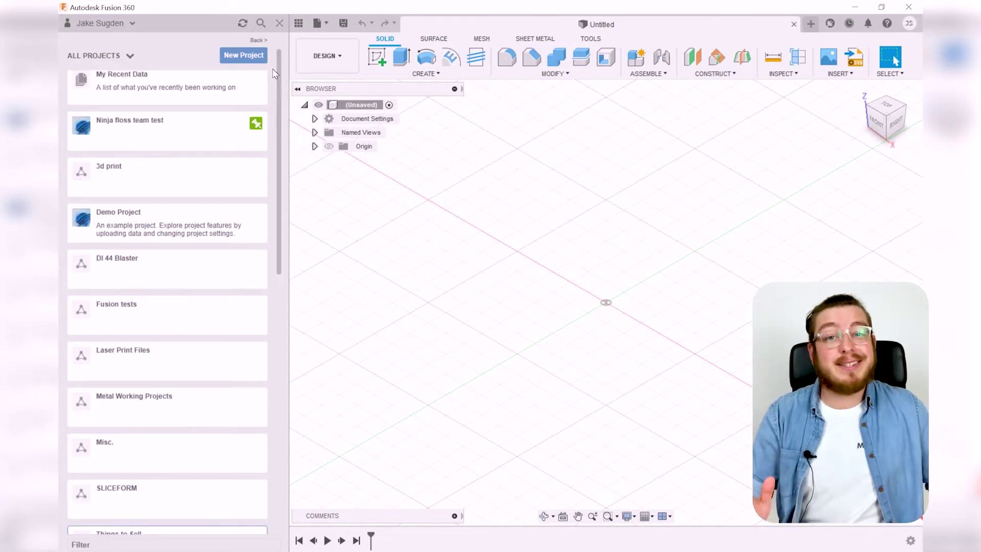
{"action": "scroll", "coordinate": [201, 282], "scroll_direction": "down", "scroll_amount": 4}
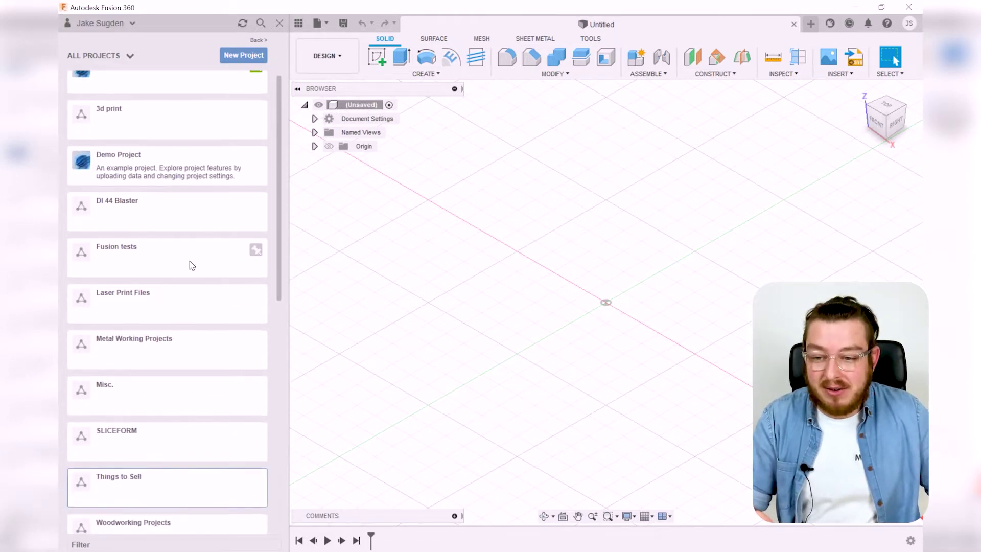
{"action": "left_click", "coordinate": [175, 245]}
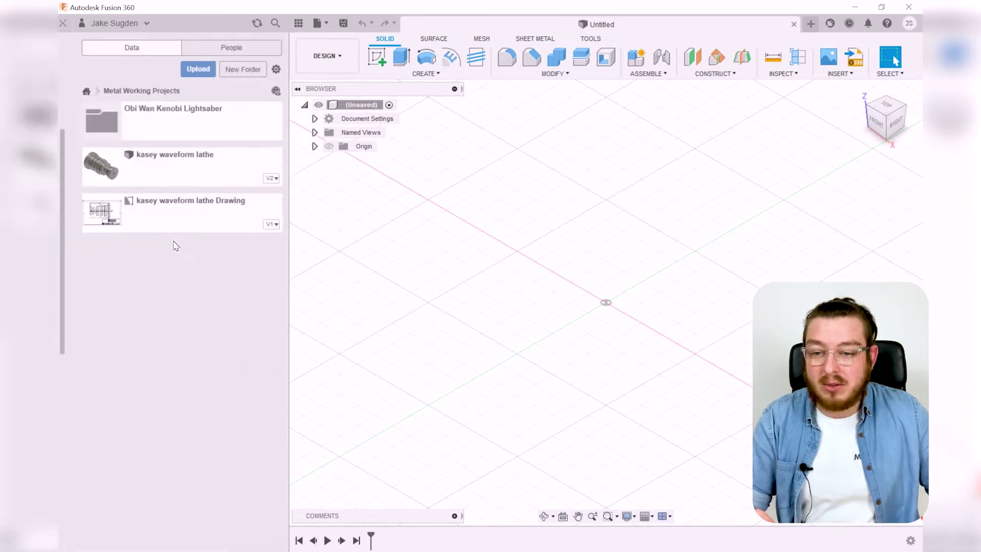
{"action": "left_click", "coordinate": [209, 134]}
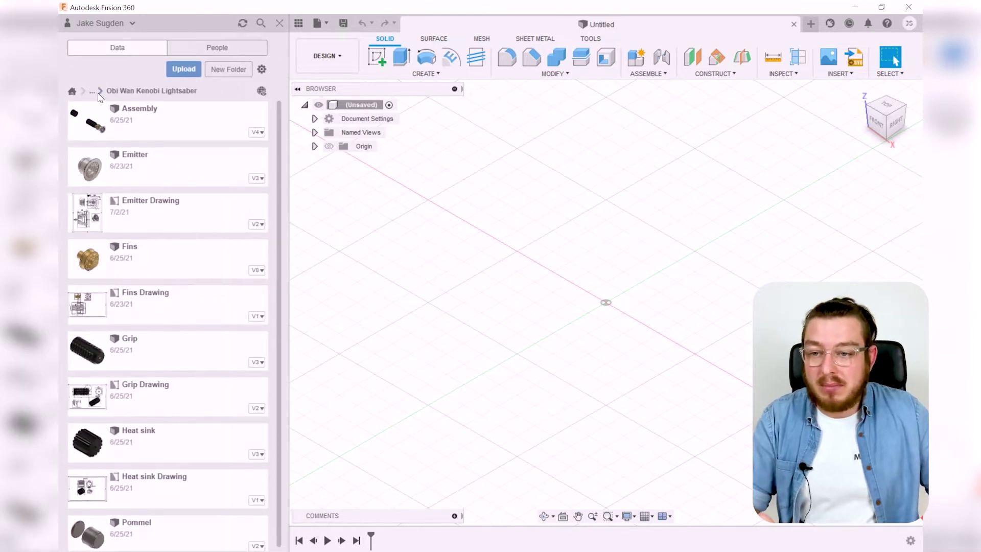
{"action": "left_click", "coordinate": [71, 92]}
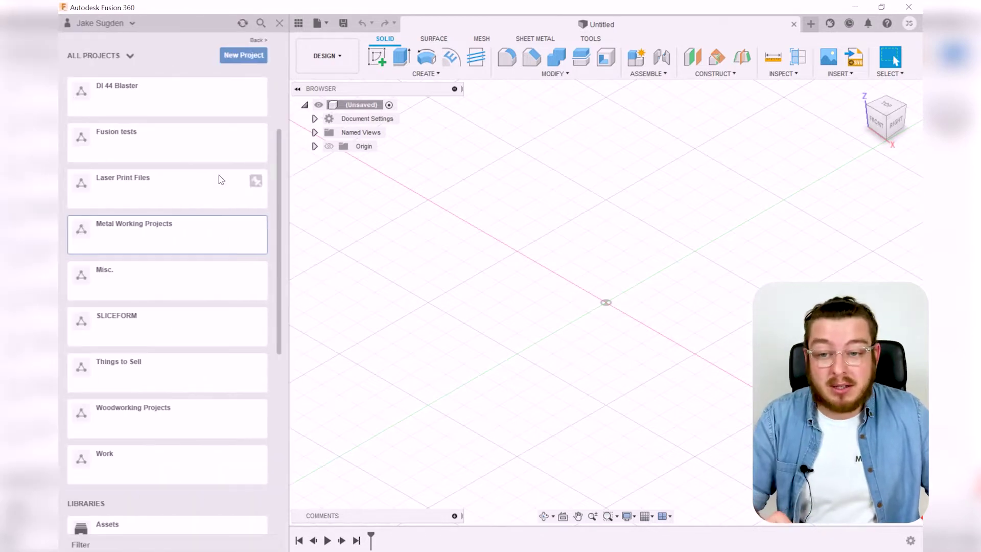
{"action": "scroll", "coordinate": [279, 163], "scroll_direction": "down", "scroll_amount": 1}
{"action": "scroll", "coordinate": [243, 218], "scroll_direction": "down", "scroll_amount": 5}
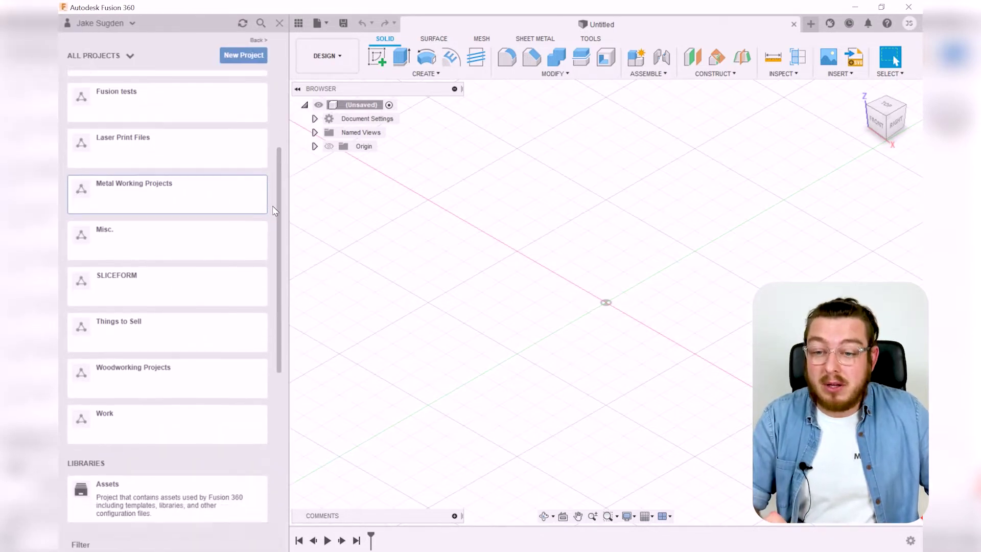
{"action": "scroll", "coordinate": [243, 218], "scroll_direction": "down", "scroll_amount": 2}
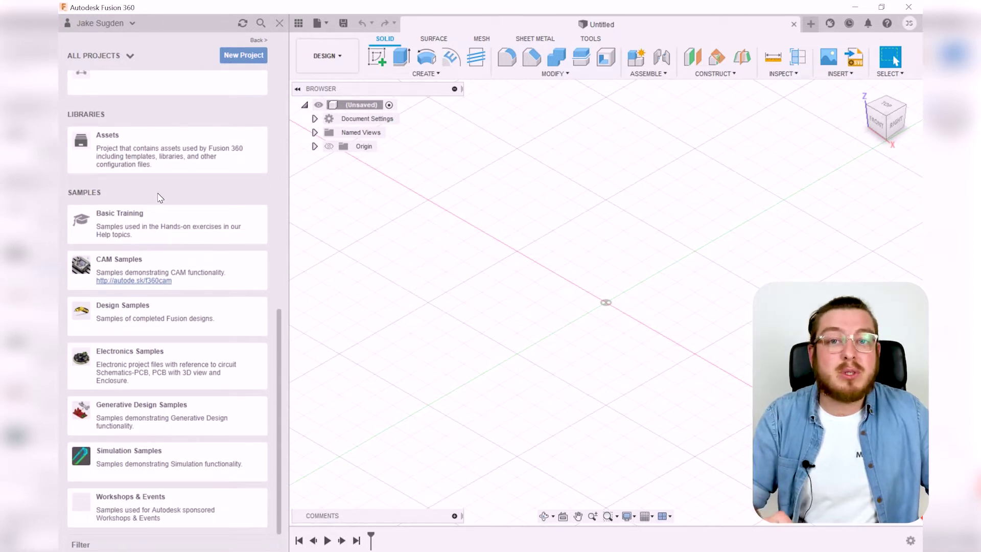
{"action": "scroll", "coordinate": [171, 244], "scroll_direction": "up", "scroll_amount": 7}
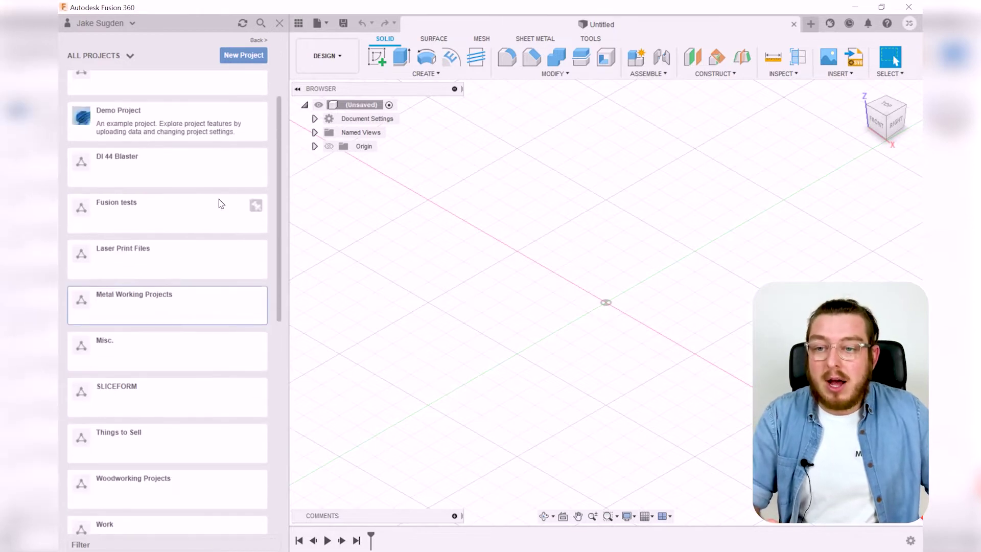
{"action": "left_click", "coordinate": [280, 23]}
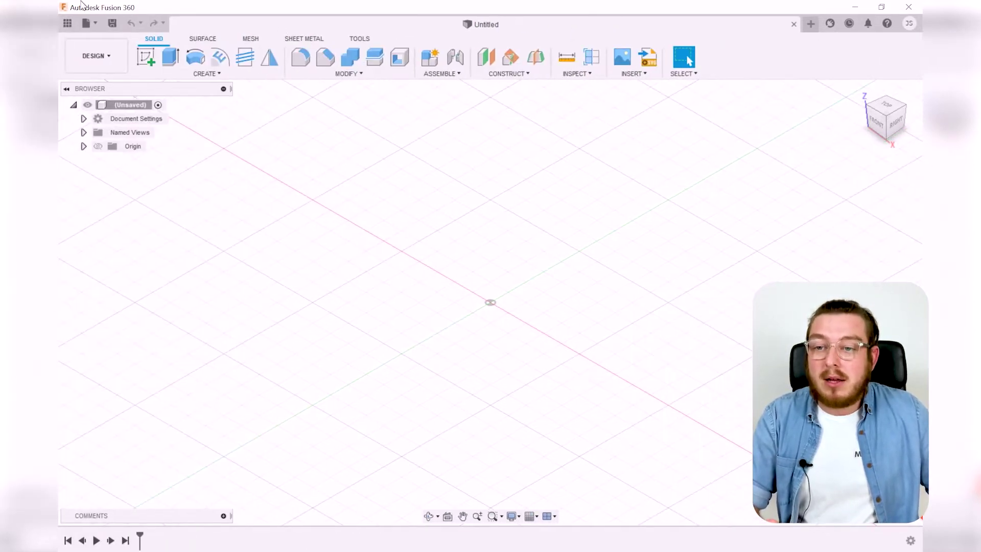
Look over the File menu without choosing anything, then drag in the graphics area
{"action": "left_click", "coordinate": [89, 24]}
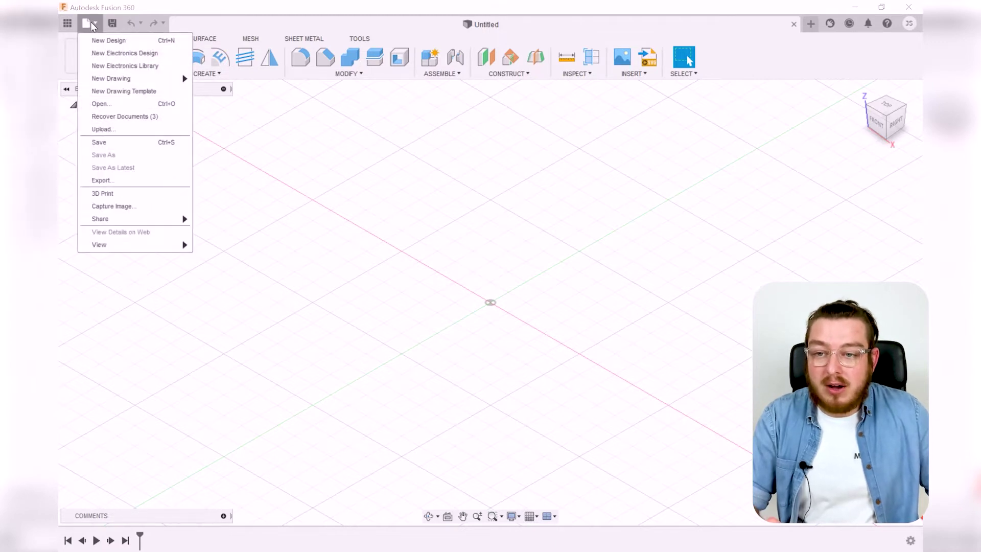
{"action": "left_click", "coordinate": [93, 24]}
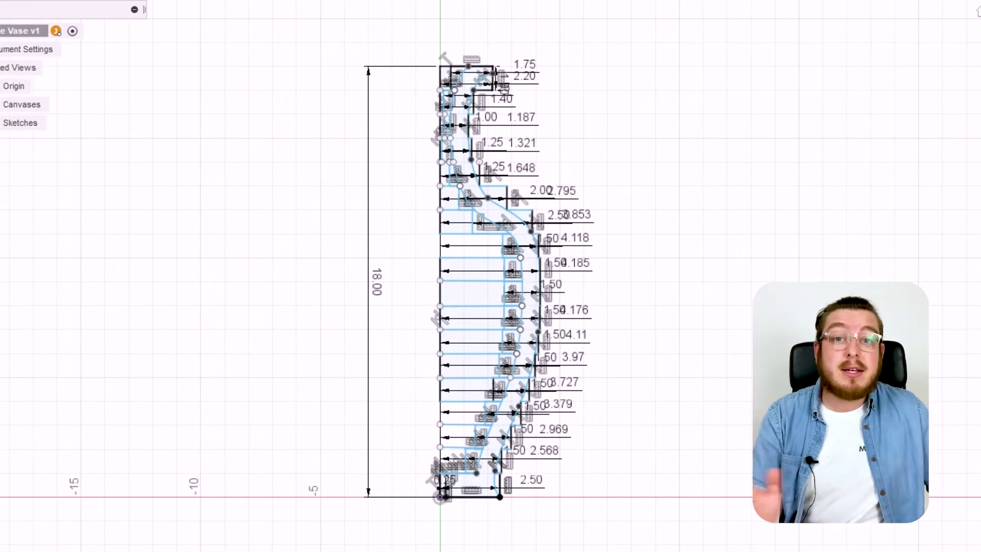
{"action": "left_click", "coordinate": [976, 12]}
{"action": "scroll", "coordinate": [659, 302], "scroll_direction": "up", "scroll_amount": 5}
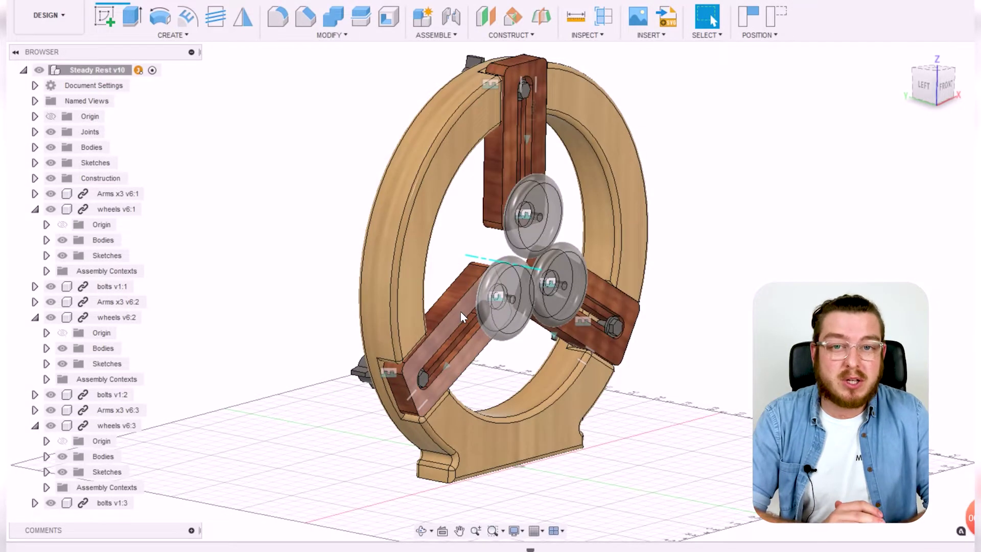
{"action": "mouse_move", "coordinate": [461, 311]}
{"action": "left_mouse_down"}
{"action": "mouse_move", "coordinate": [412, 372]}
{"action": "mouse_move", "coordinate": [457, 312]}
{"action": "left_mouse_up"}
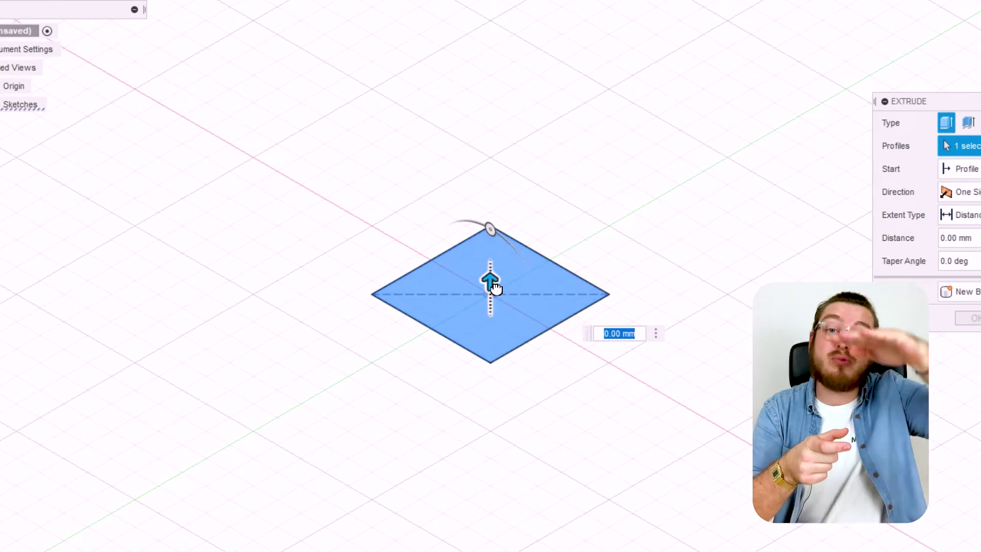
{"action": "left_click_drag", "start_coordinate": [495, 289], "coordinate": [495, 152]}
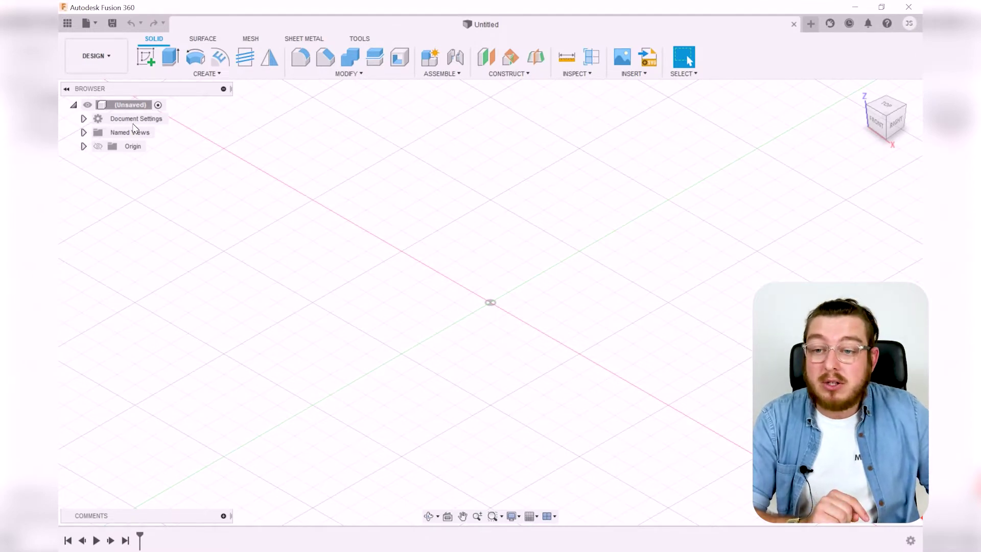
Change the design's Unit Type from millimetres to Inch under Document Settings
{"action": "left_click", "coordinate": [83, 119]}
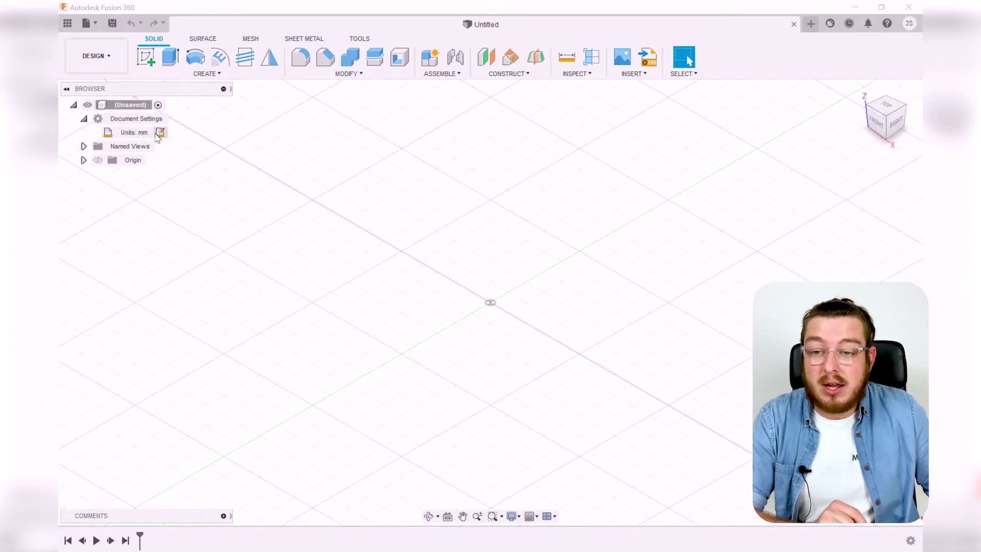
{"action": "left_click", "coordinate": [160, 134]}
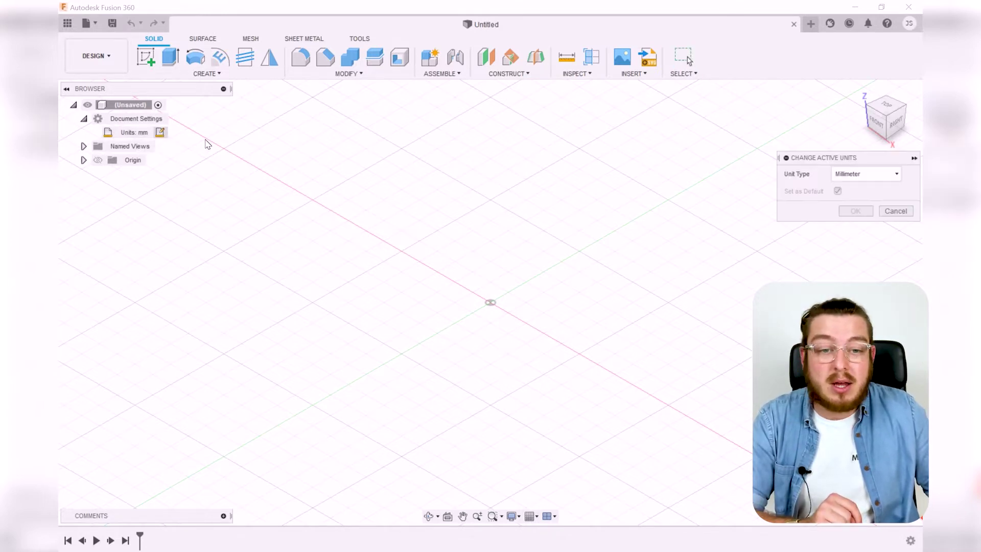
{"action": "left_click_drag", "start_coordinate": [819, 159], "coordinate": [513, 148]}
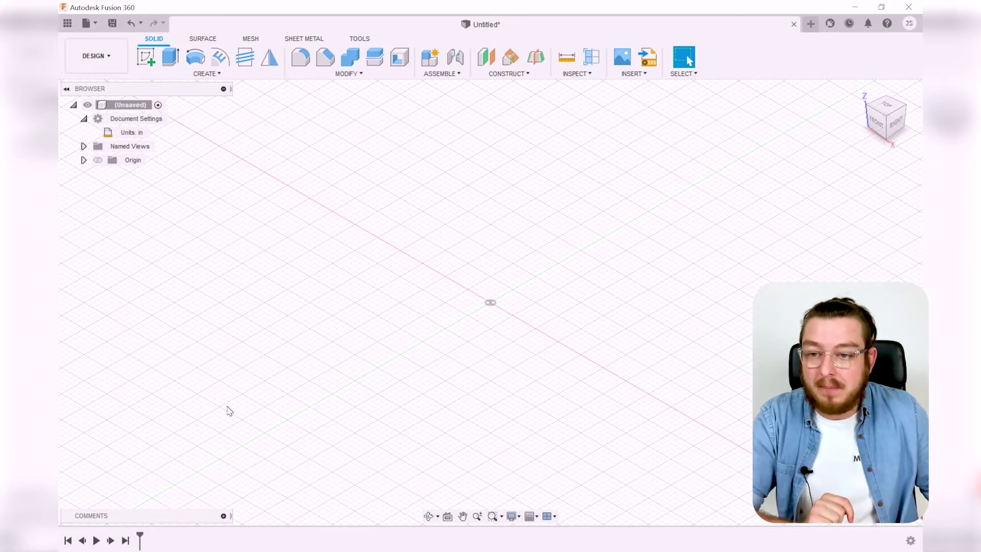
{"action": "left_click", "coordinate": [102, 57]}
Reopen the DESIGN workspace dropdown to list Generative Design, Render, Simulation and Manufacture
{"action": "left_click", "coordinate": [85, 57]}
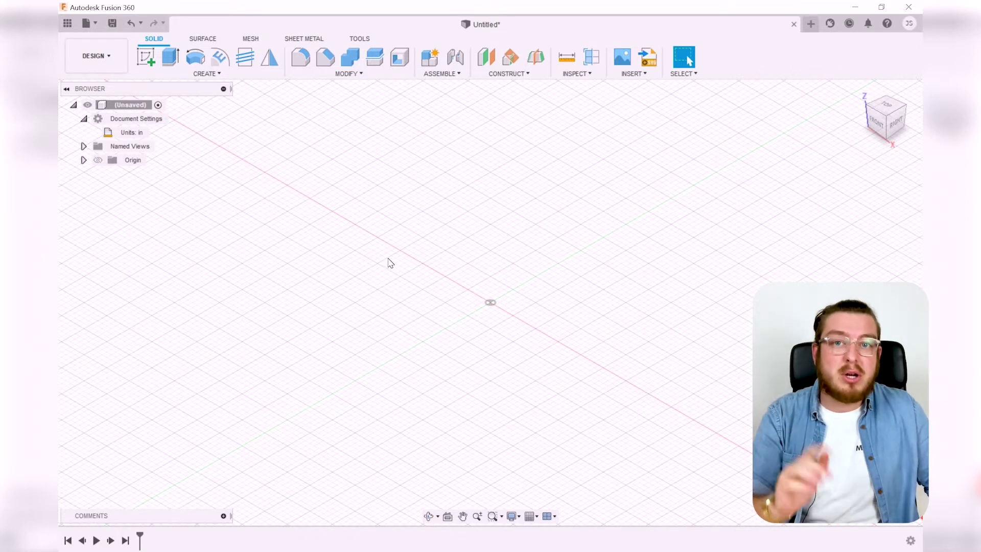
{"action": "left_click", "coordinate": [118, 60]}
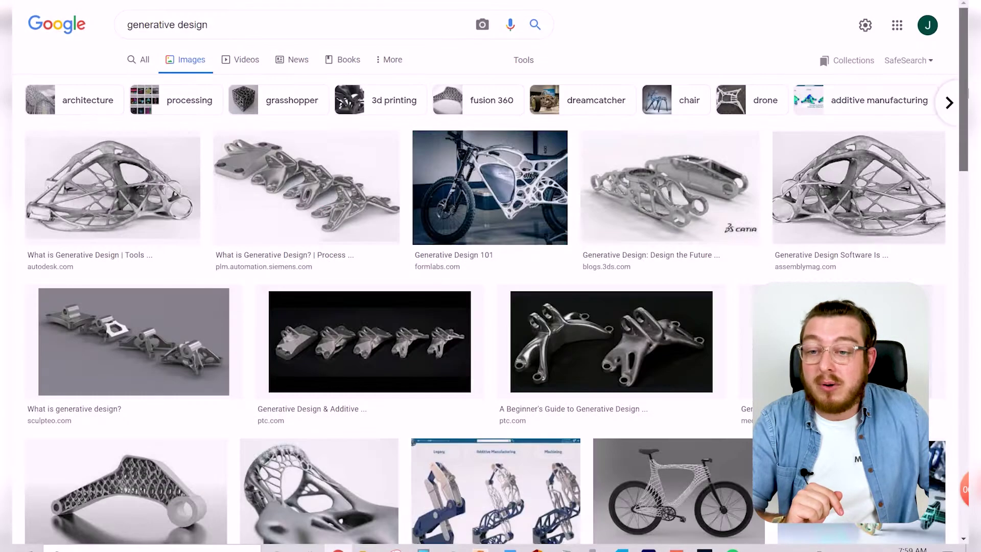
{"action": "scroll", "coordinate": [491, 286], "scroll_direction": "down", "scroll_amount": 2}
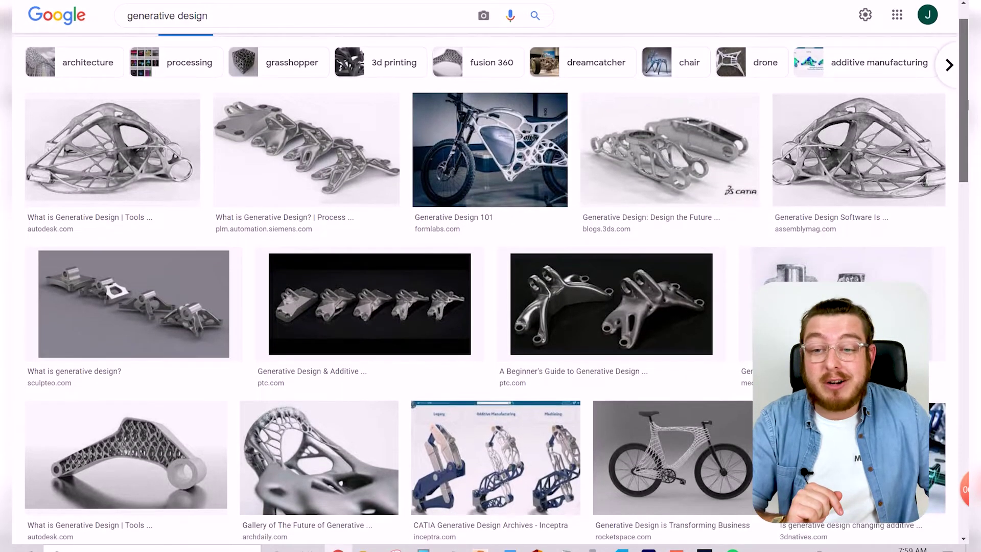
{"action": "scroll", "coordinate": [379, 136], "scroll_direction": "down", "scroll_amount": 1}
{"action": "left_click", "coordinate": [379, 135]}
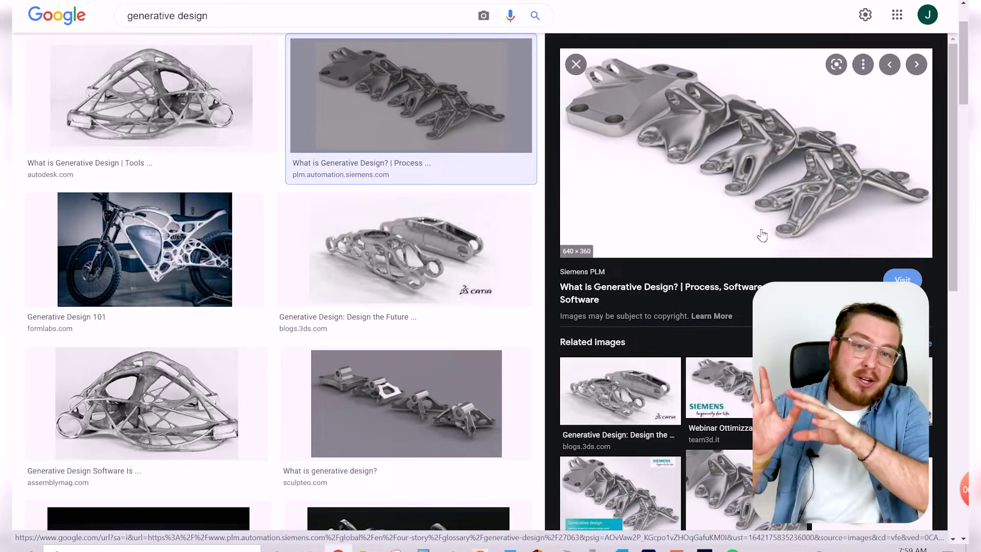
{"action": "left_click", "coordinate": [577, 65]}
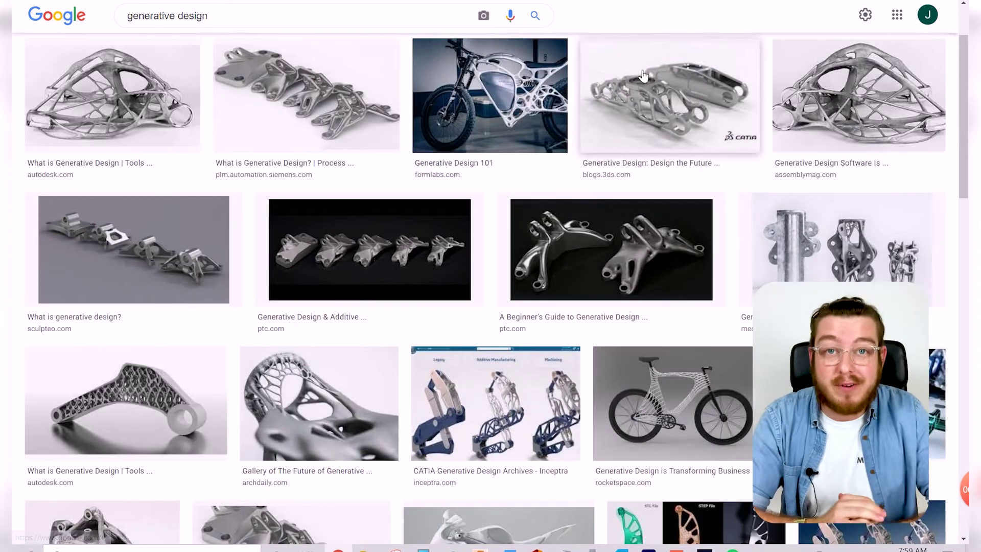
{"action": "left_click_drag", "start_coordinate": [965, 86], "coordinate": [967, 176]}
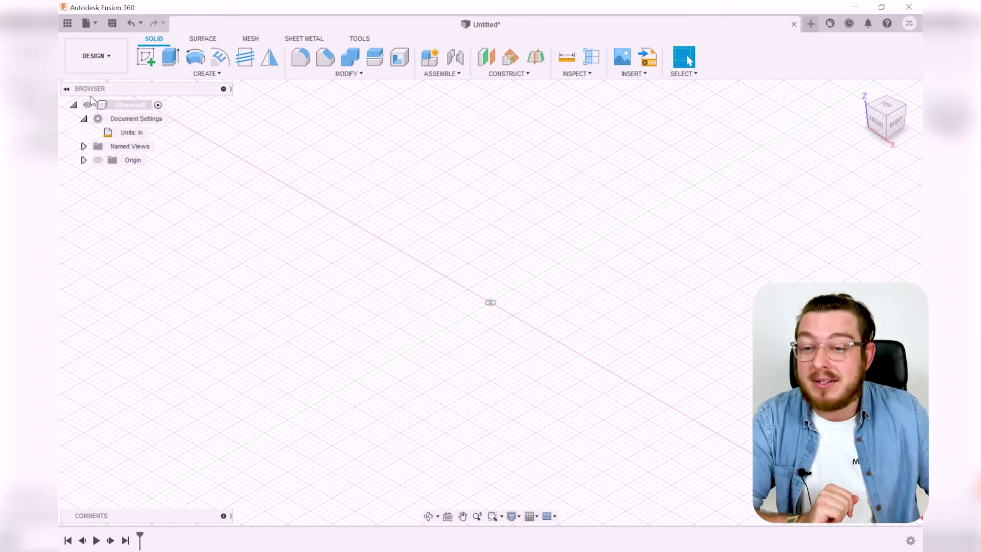
{"action": "left_click", "coordinate": [95, 56]}
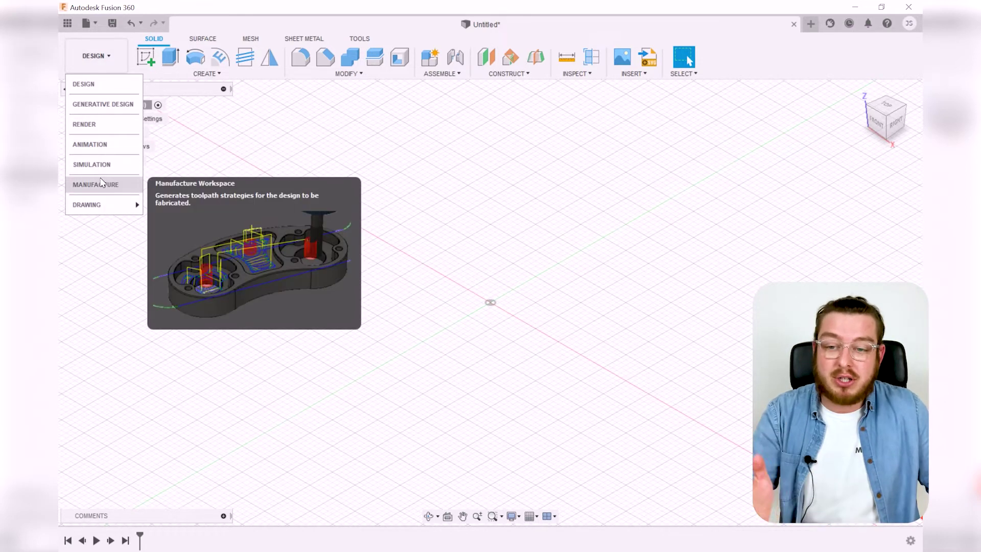
{"action": "left_click", "coordinate": [428, 170]}
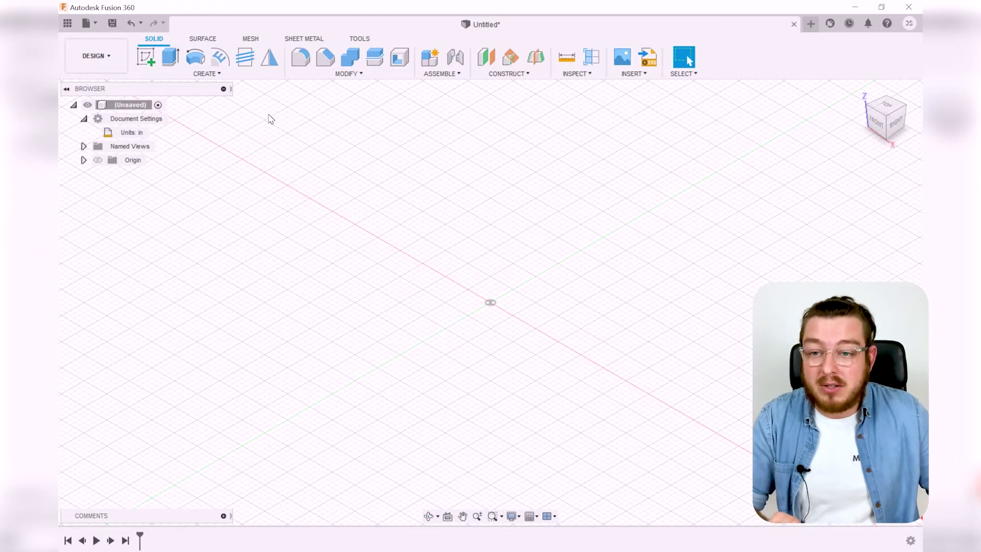
{"action": "left_click", "coordinate": [210, 75]}
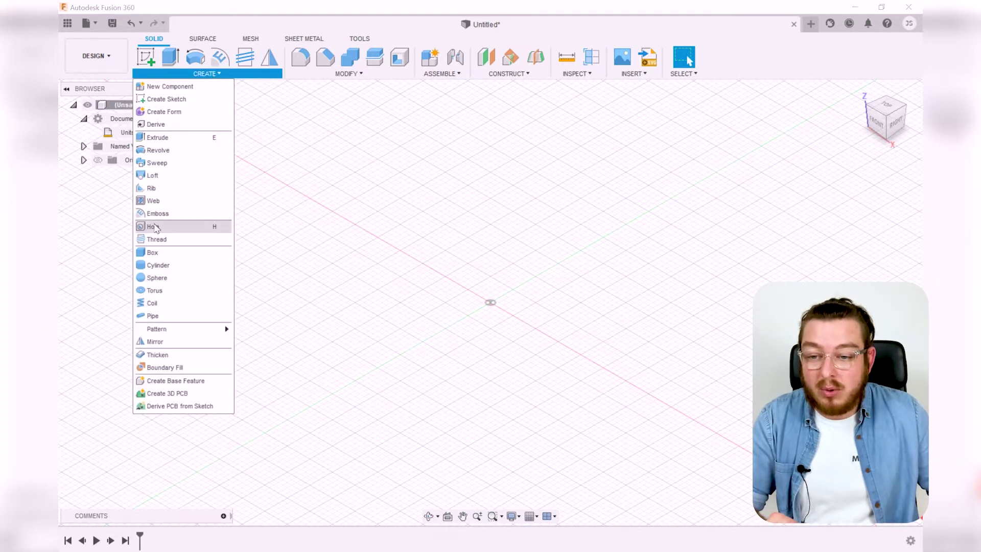
Create a box on the ground plane from the origin, 1.20 by 1.50 in base, 1.6 in tall
{"action": "left_click", "coordinate": [157, 251]}
{"action": "left_click", "coordinate": [546, 303]}
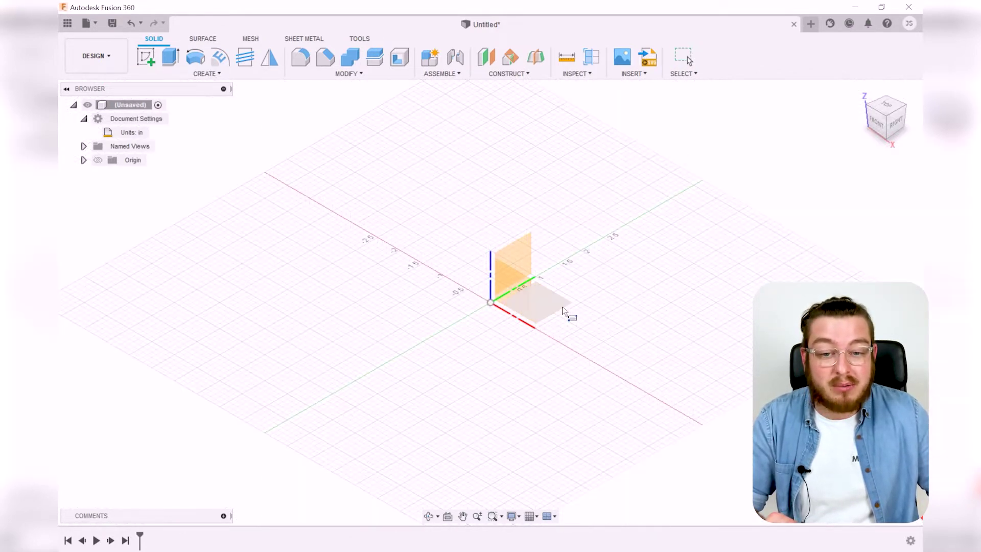
{"action": "left_click", "coordinate": [493, 303]}
{"action": "left_click", "coordinate": [617, 298]}
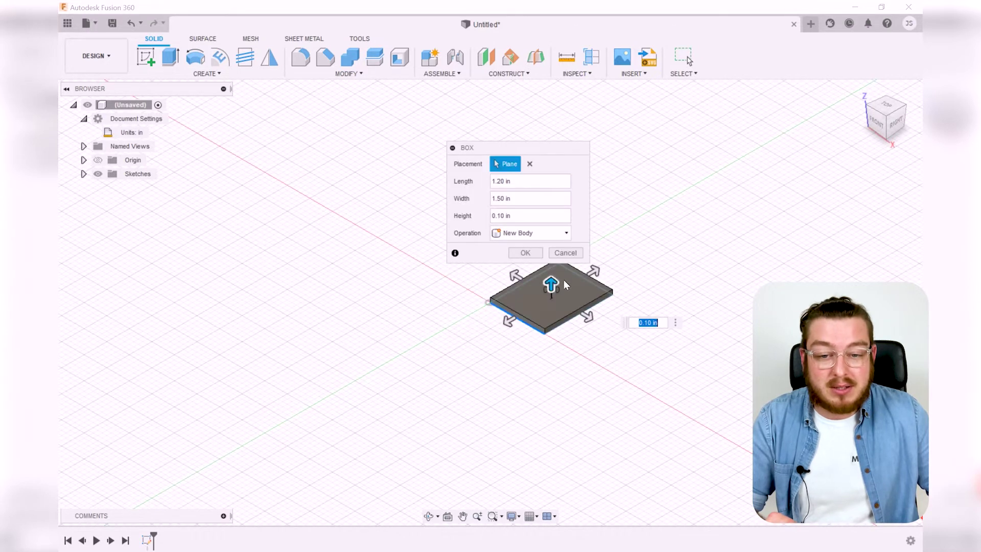
{"action": "type", "text": "1.6"}
{"action": "key", "text": "Tab"}
{"action": "left_click", "coordinate": [527, 256]}
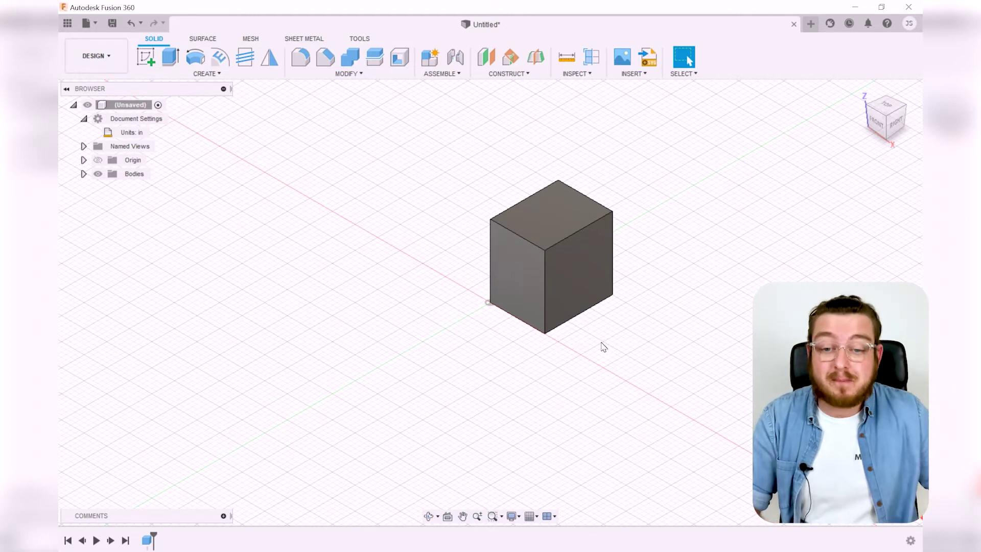
Zoom, window-select and deselect the cube, pan it left, and orbit around to its back
{"action": "scroll", "coordinate": [561, 278], "scroll_direction": "down", "scroll_amount": 2}
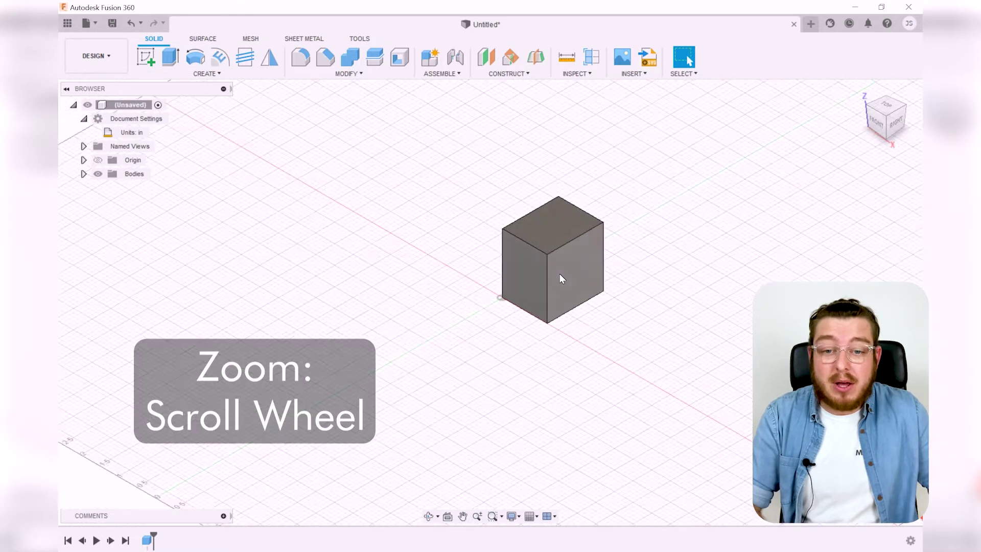
{"action": "scroll", "coordinate": [560, 275], "scroll_direction": "down", "scroll_amount": 2}
{"action": "scroll", "coordinate": [562, 278], "scroll_direction": "up", "scroll_amount": 4}
{"action": "scroll", "coordinate": [562, 279], "scroll_direction": "down", "scroll_amount": 1}
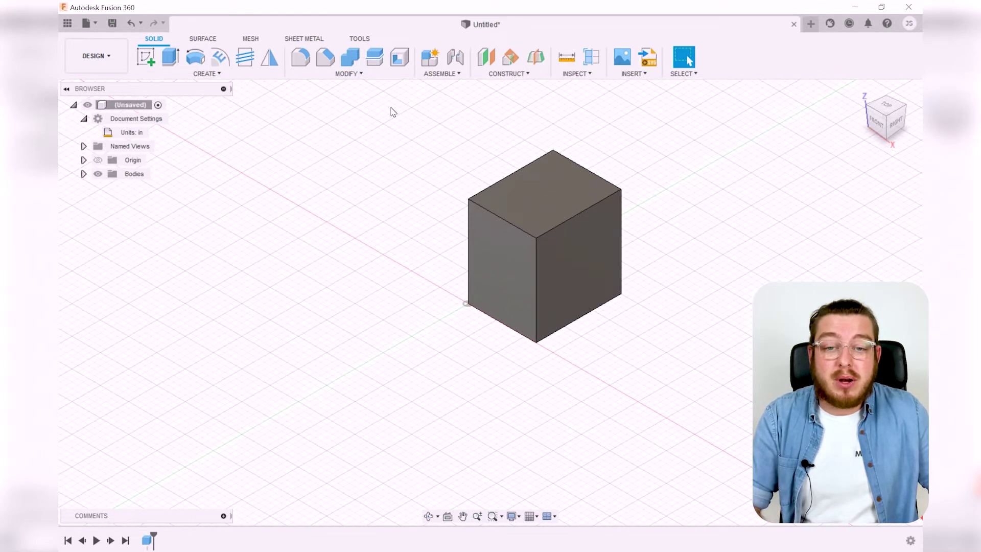
{"action": "left_click_drag", "start_coordinate": [390, 99], "coordinate": [702, 394]}
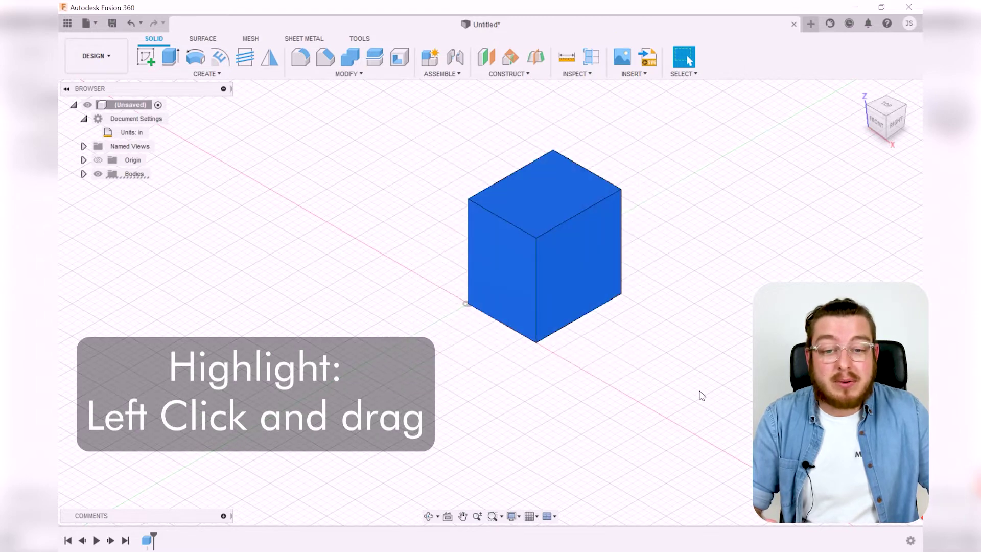
{"action": "left_click", "coordinate": [680, 338]}
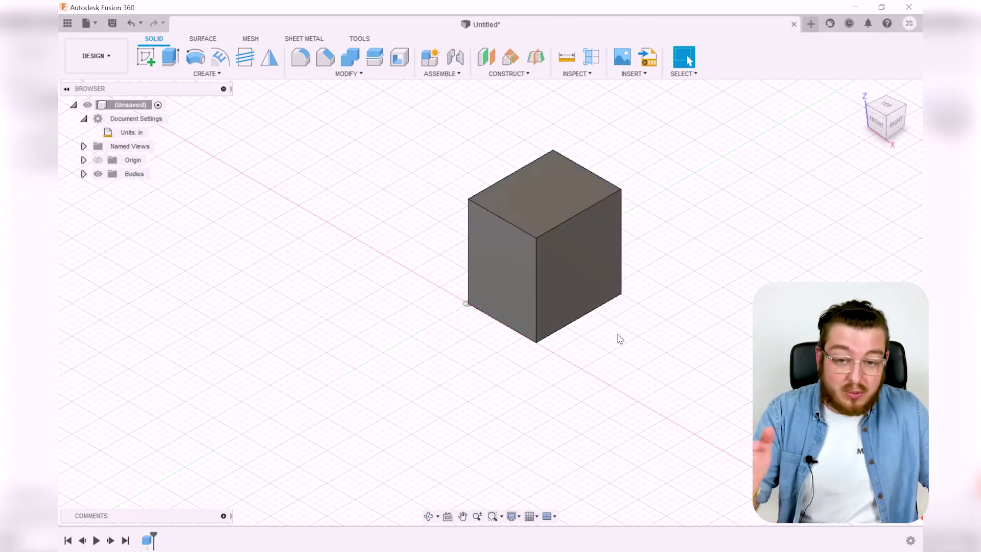
{"action": "middle_click_drag", "start_coordinate": [666, 314], "coordinate": [626, 339]}
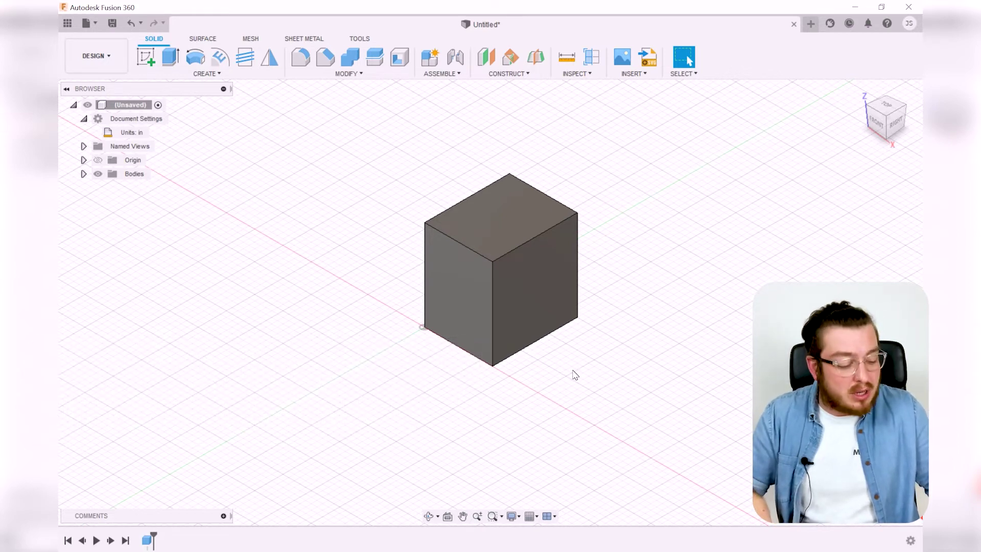
{"action": "middle_click_drag", "start_coordinate": [575, 376], "coordinate": [604, 351], "text": "shift"}
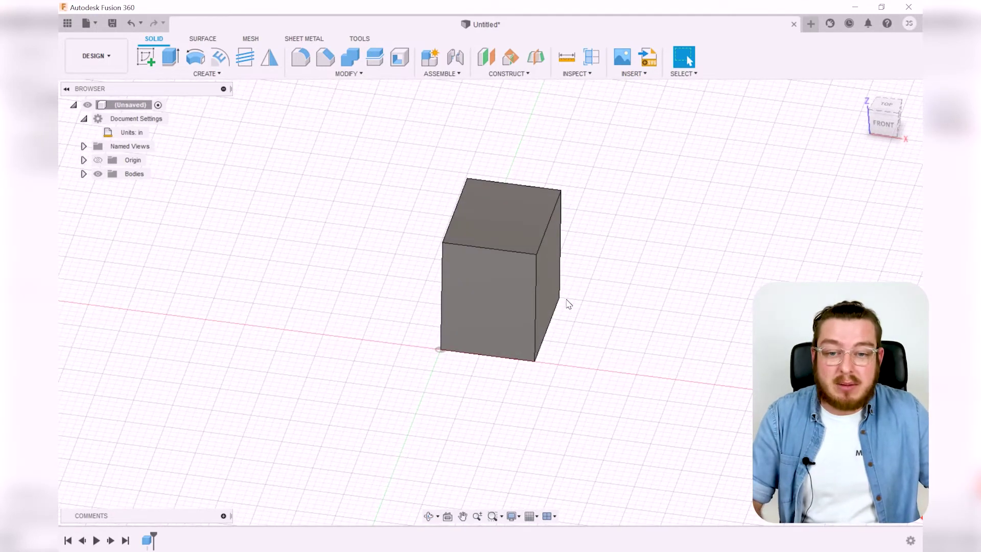
{"action": "scroll", "coordinate": [537, 286], "scroll_direction": "down", "scroll_amount": 3}
Zoom, pan and orbit the box, dragging the ViewCube until it is tilted from above
{"action": "scroll", "coordinate": [552, 273], "scroll_direction": "up", "scroll_amount": 8}
{"action": "middle_click_drag", "start_coordinate": [583, 278], "coordinate": [606, 184]}
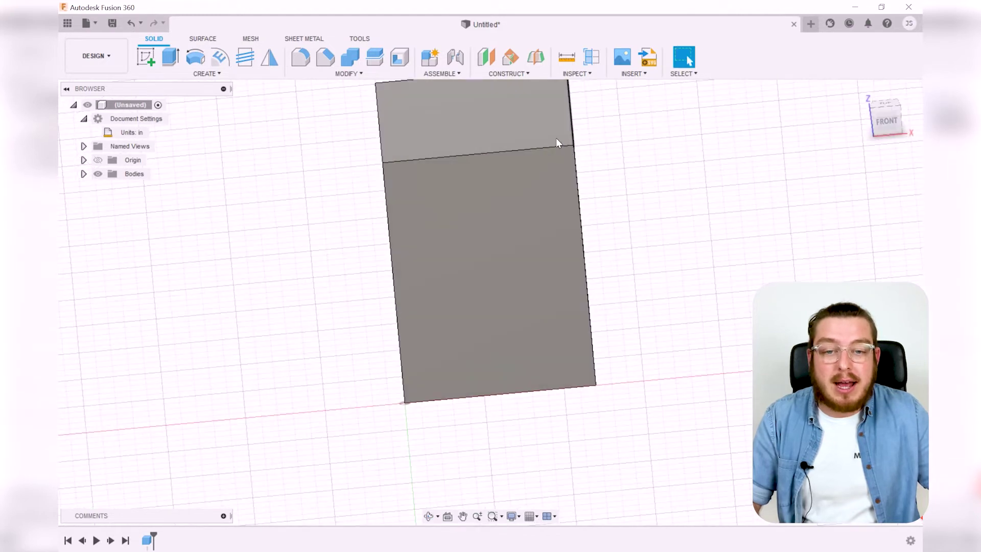
{"action": "scroll", "coordinate": [682, 214], "scroll_direction": "up", "scroll_amount": 2}
{"action": "scroll", "coordinate": [690, 207], "scroll_direction": "down", "scroll_amount": 2}
{"action": "middle_click_drag", "start_coordinate": [692, 206], "coordinate": [655, 309], "text": "shift"}
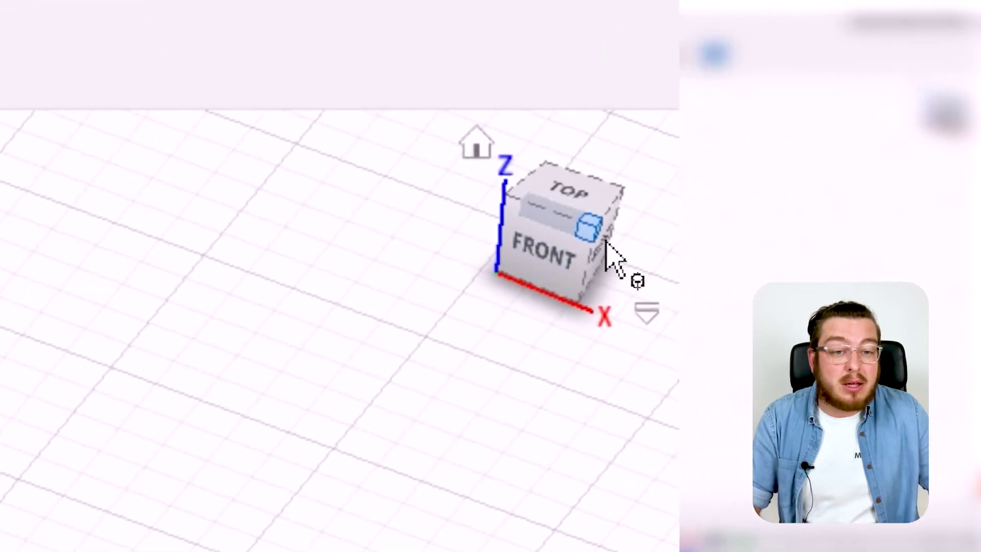
{"action": "left_click_drag", "start_coordinate": [608, 235], "coordinate": [521, 235]}
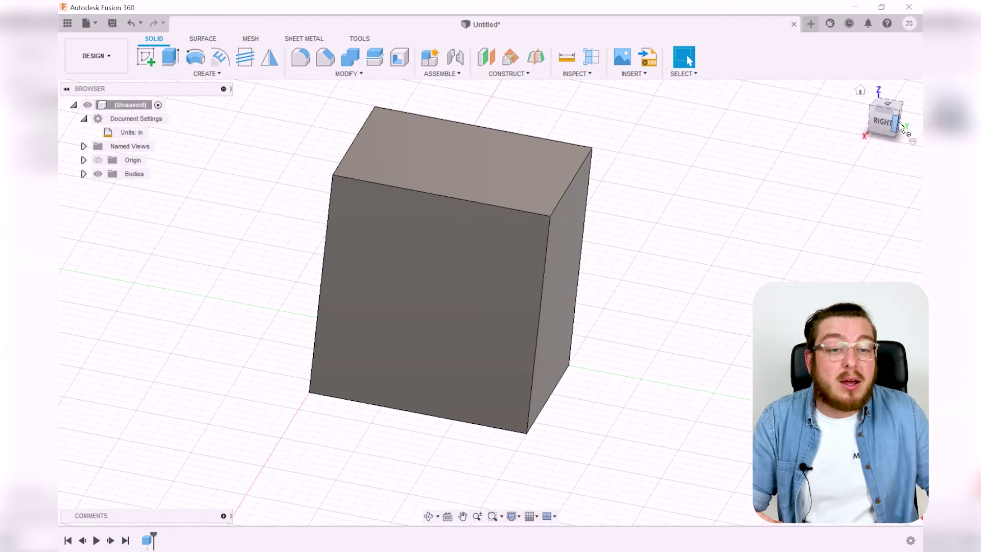
{"action": "mouse_move", "coordinate": [877, 122]}
{"action": "left_mouse_down"}
{"action": "mouse_move", "coordinate": [882, 110]}
{"action": "mouse_move", "coordinate": [880, 119]}
{"action": "left_mouse_up"}
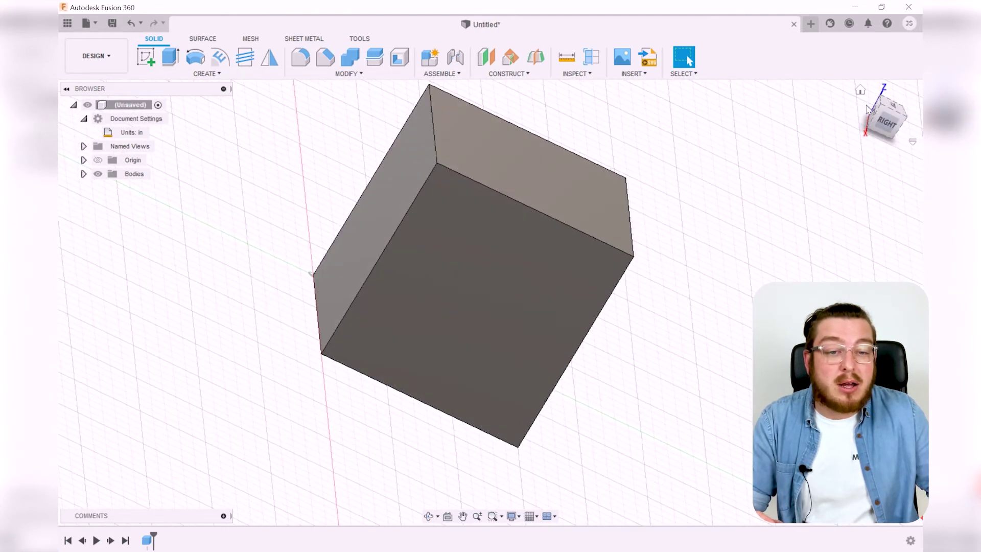
{"action": "middle_click_drag", "start_coordinate": [867, 109], "coordinate": [889, 118], "text": "shift"}
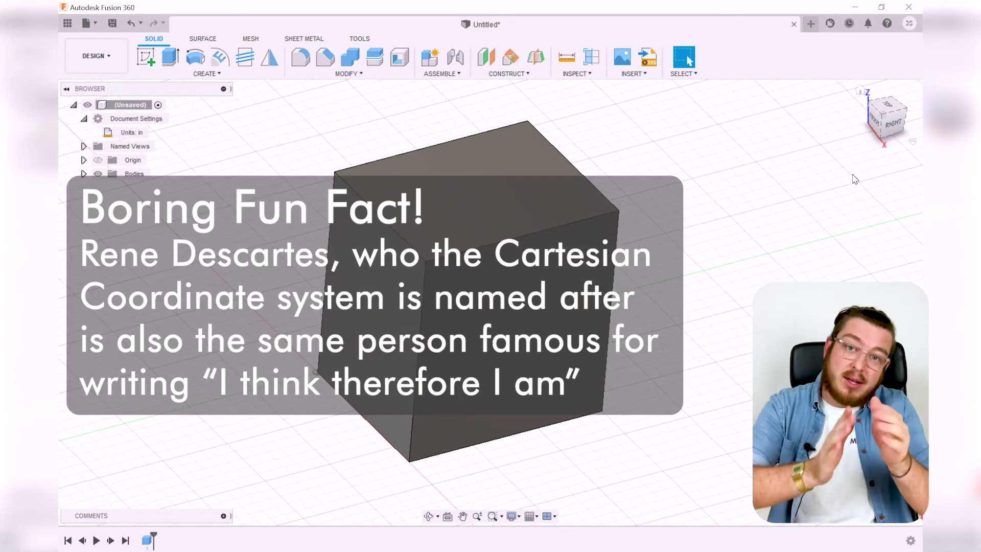
Show the box from the ViewCube's TOP, RIGHT and FRONT faces, then the Home view
{"action": "left_click", "coordinate": [894, 110]}
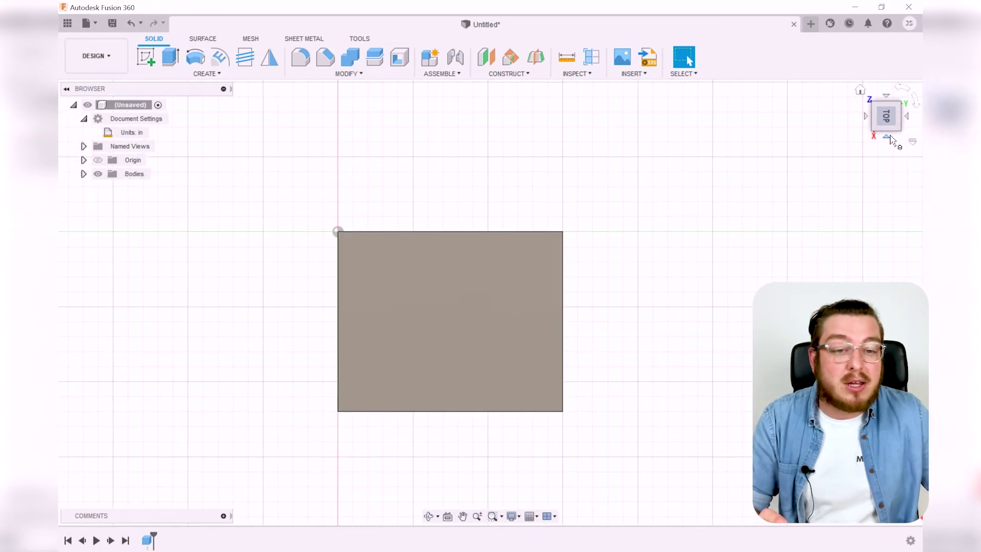
{"action": "left_click", "coordinate": [873, 122]}
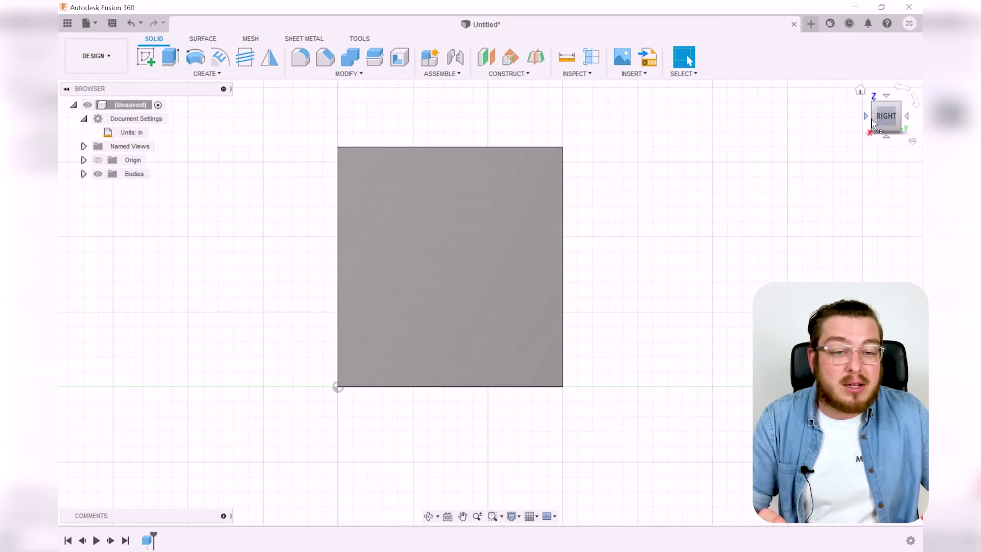
{"action": "left_click", "coordinate": [869, 118]}
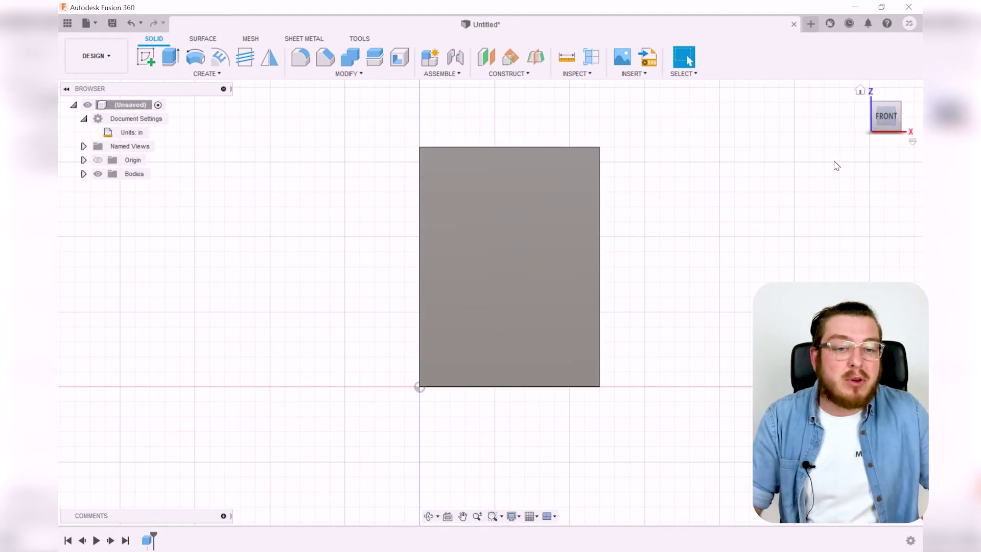
{"action": "left_click", "coordinate": [861, 92]}
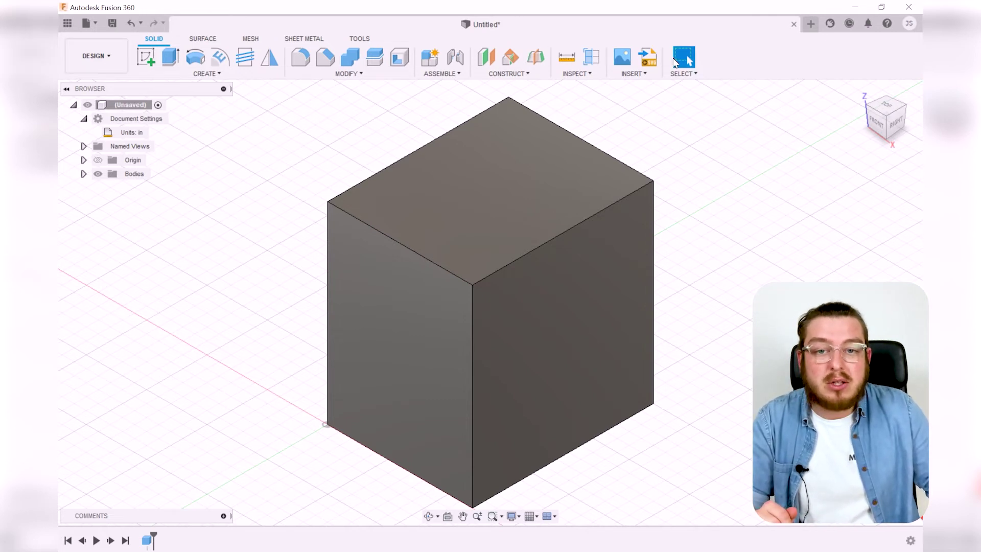
{"action": "left_click", "coordinate": [214, 74]}
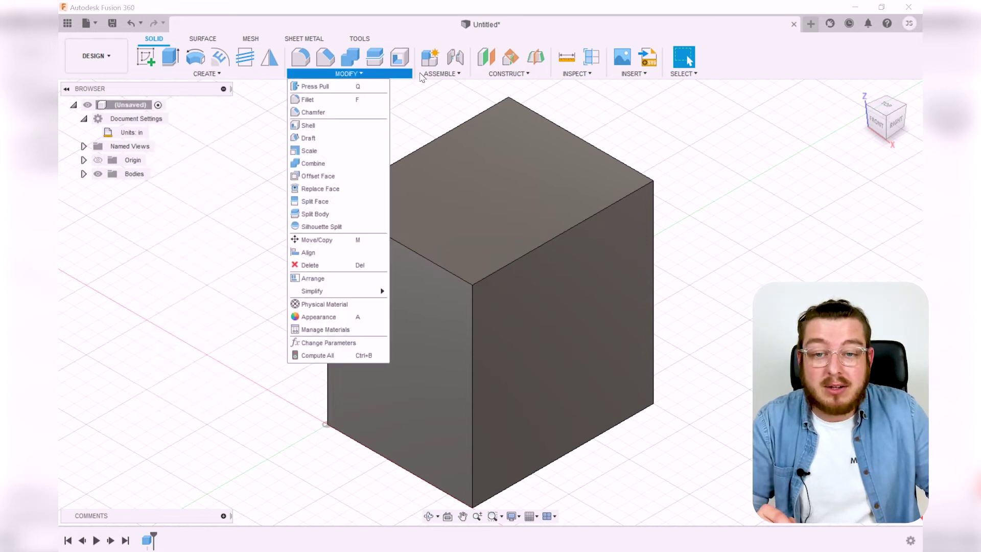
{"action": "mouse_move", "coordinate": [500, 76]}
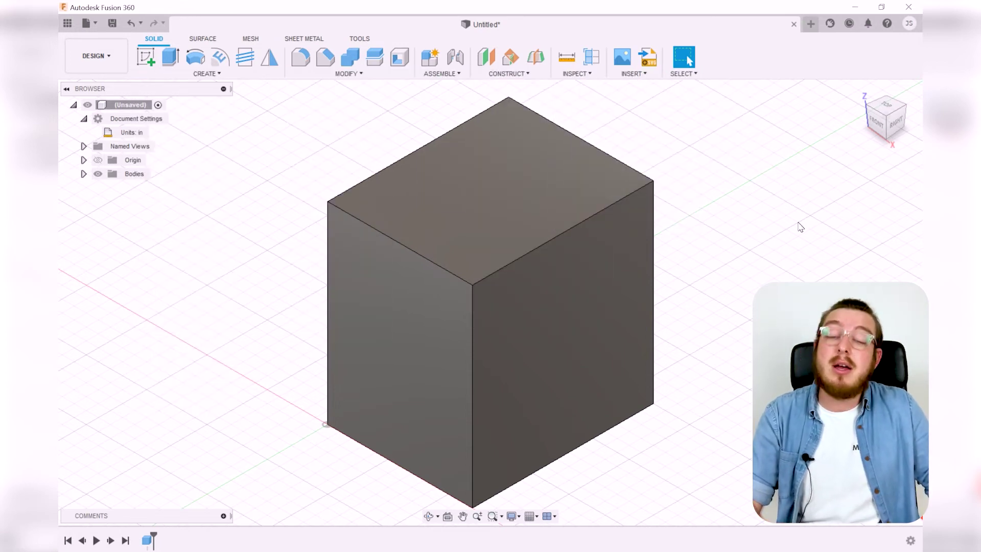